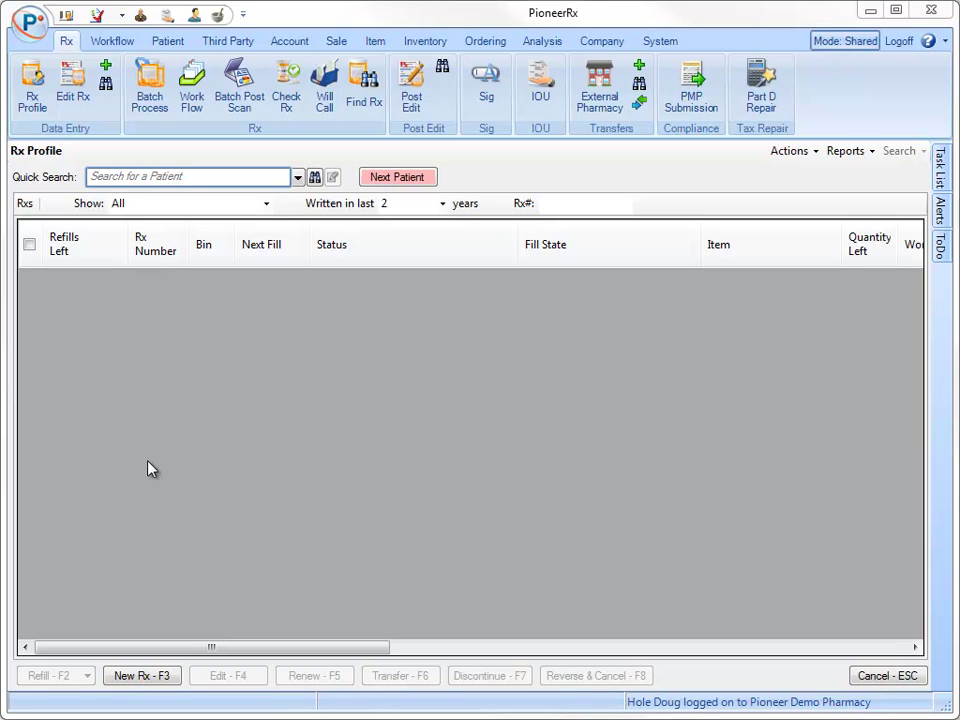
Open the prescription transaction search and review its Patient, Prescriber, Prescribed Item and Dispensed Item criteria
left_click(107, 90)
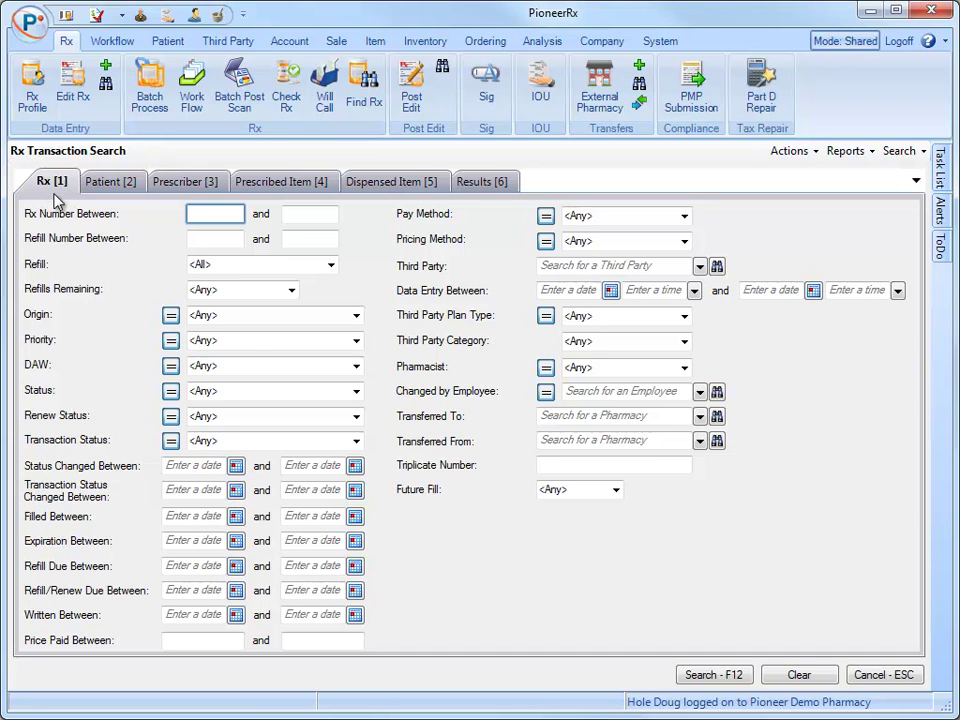
left_click(121, 190)
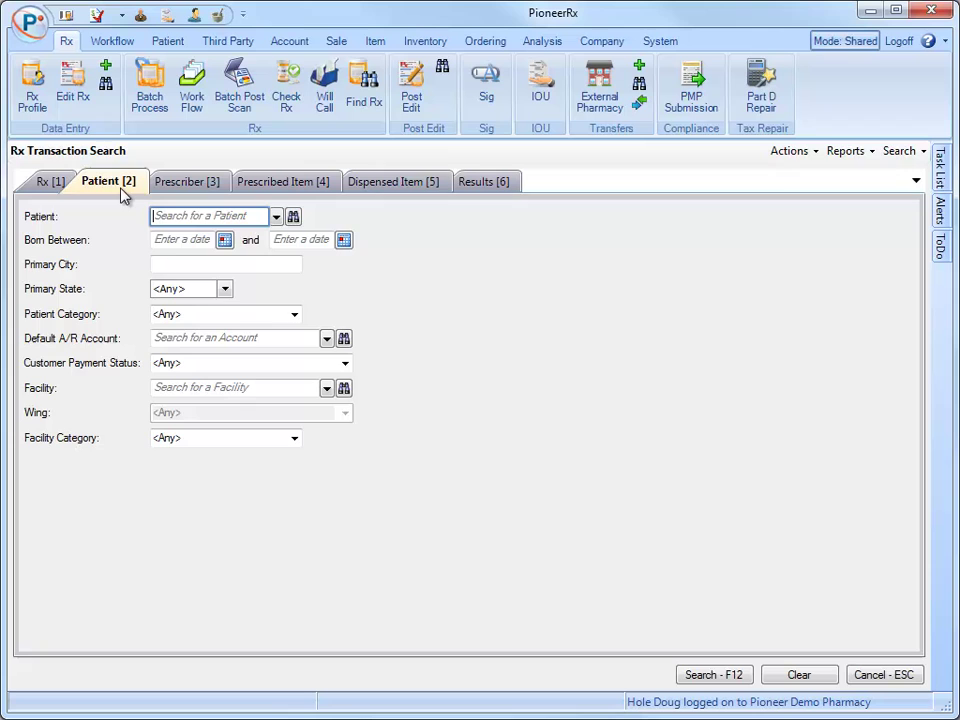
left_click(178, 192)
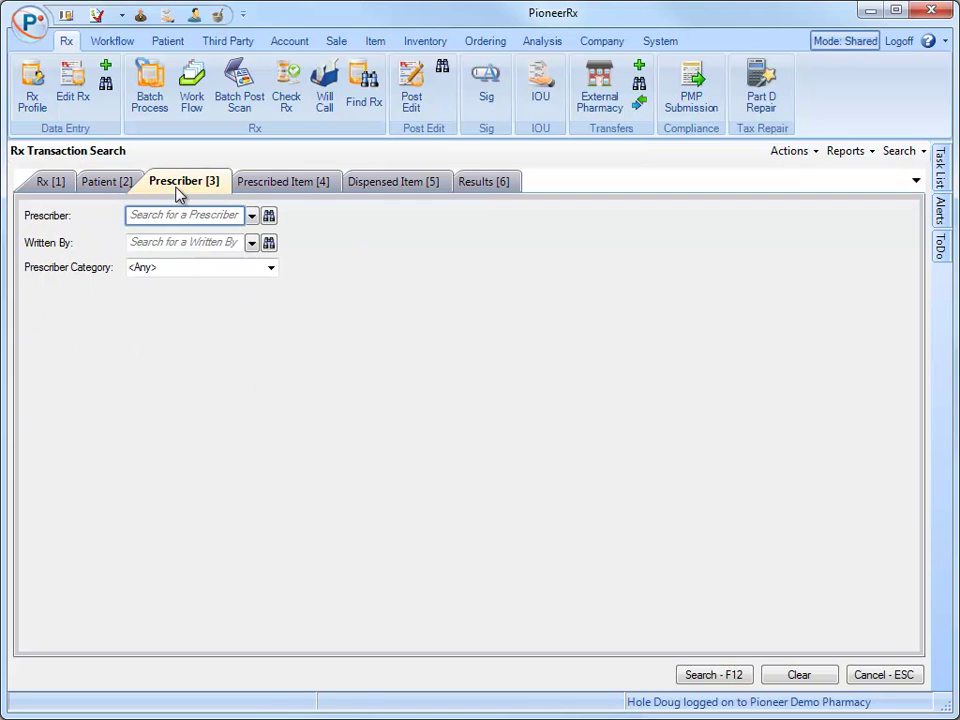
left_click(258, 194)
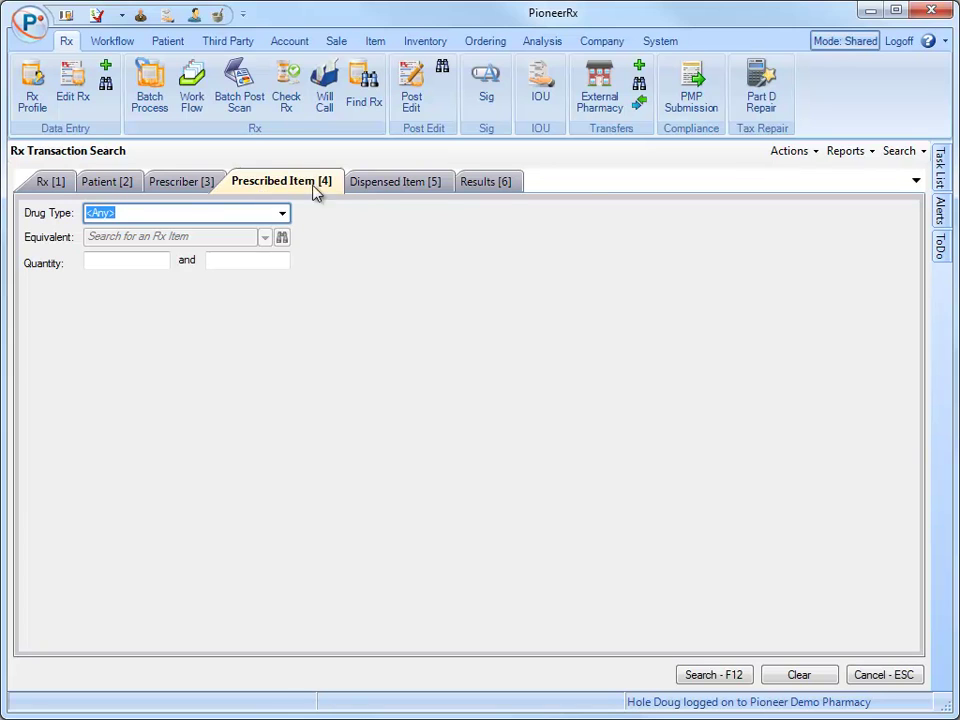
left_click(377, 191)
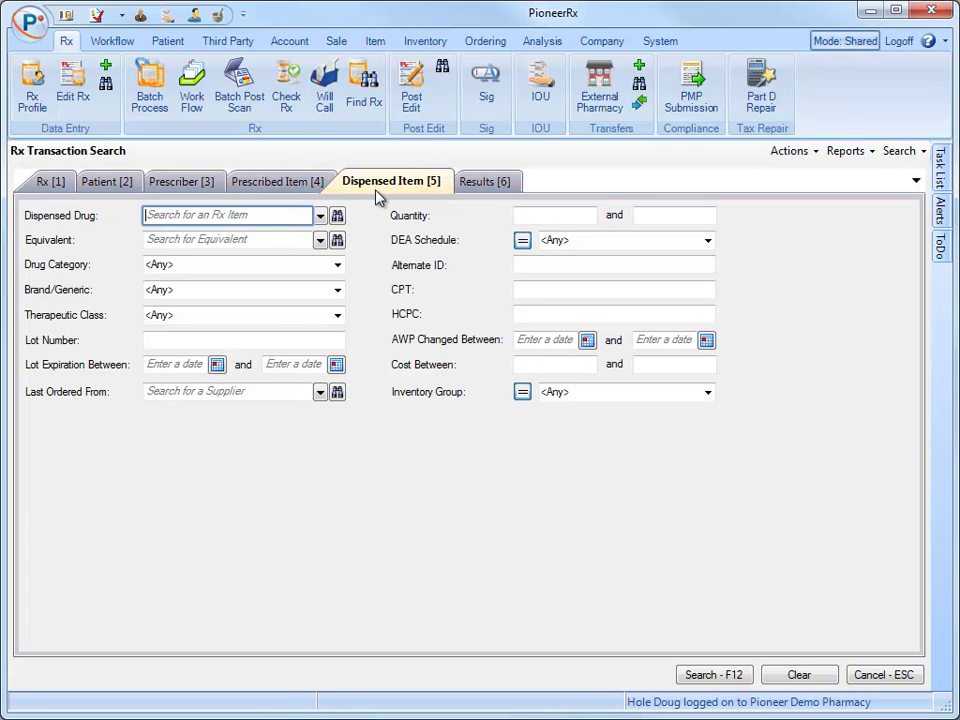
Search for prescription transactions whose transaction status changed between 5/2/2011 and 5/10/2011
left_click(55, 185)
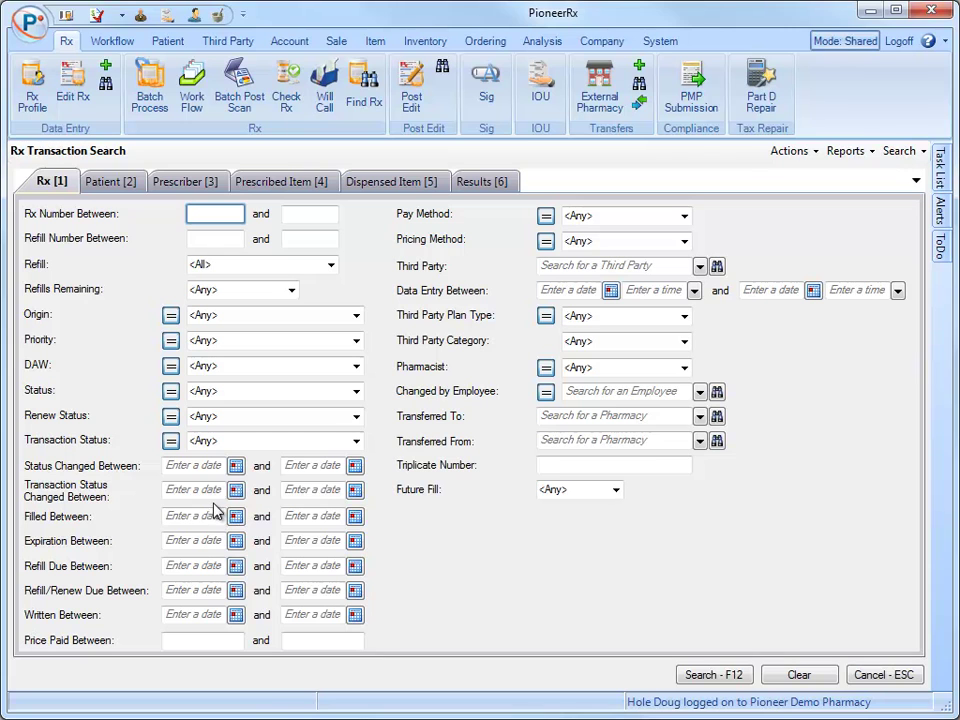
left_click(236, 492)
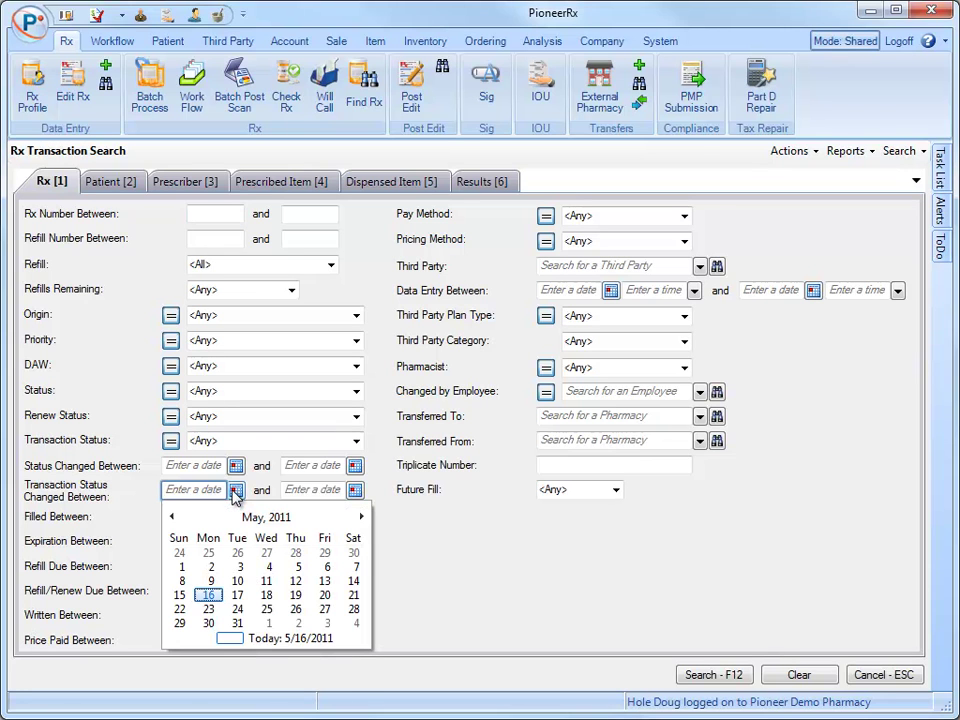
left_click(211, 567)
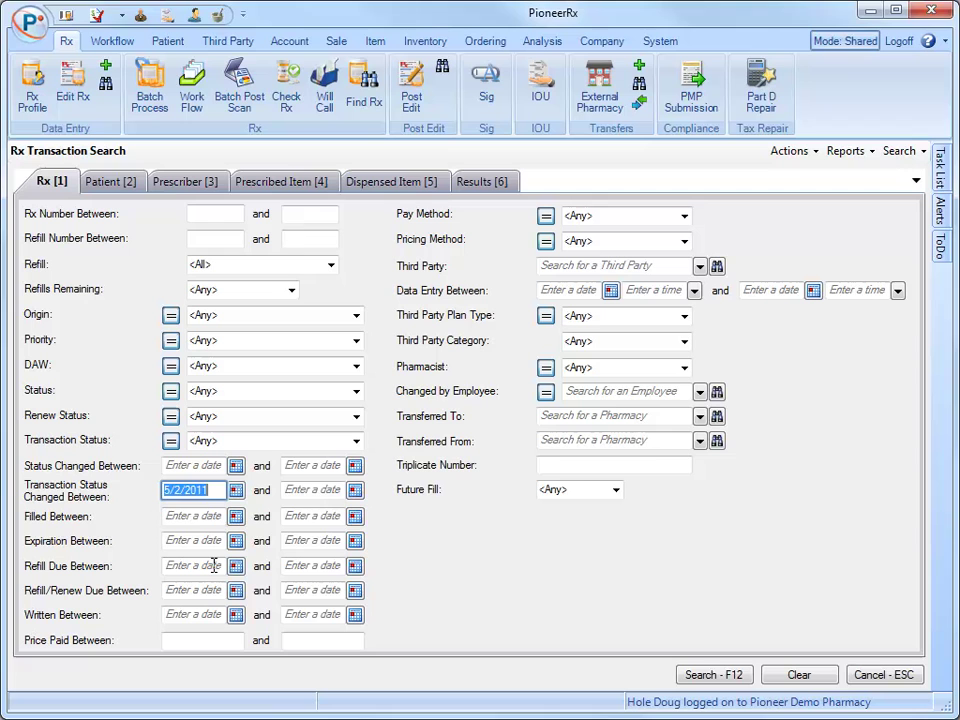
left_click(355, 490)
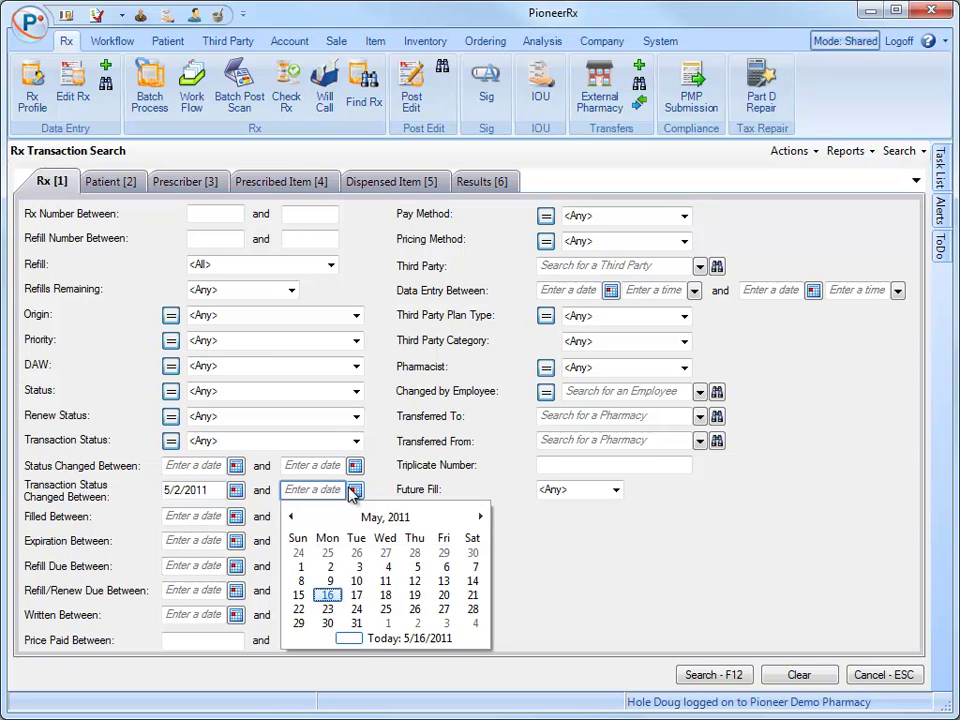
left_click(357, 582)
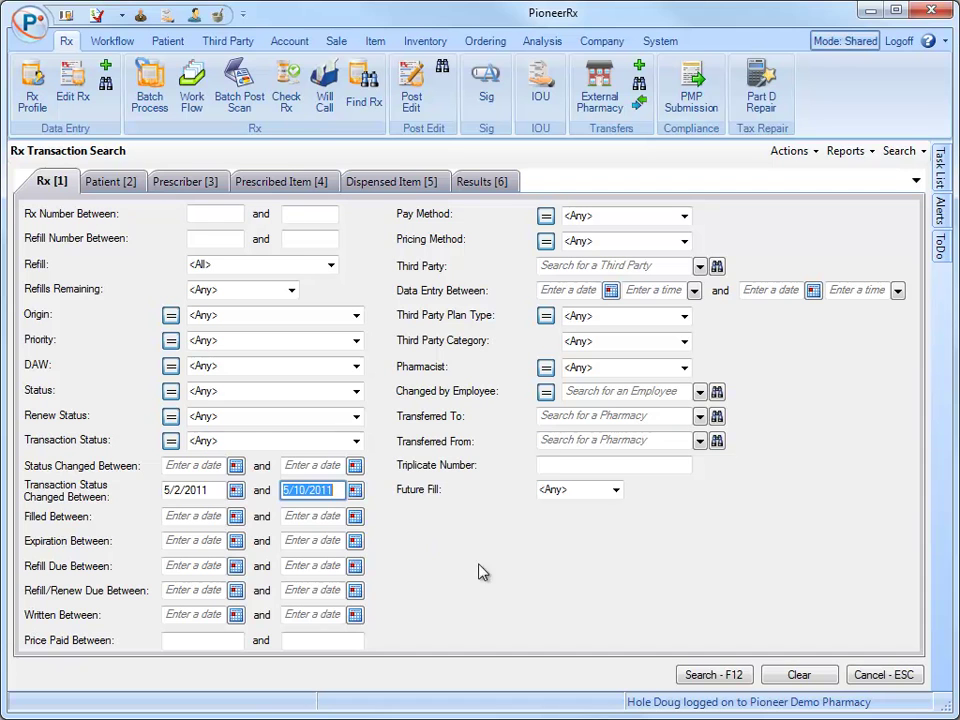
left_click(710, 676)
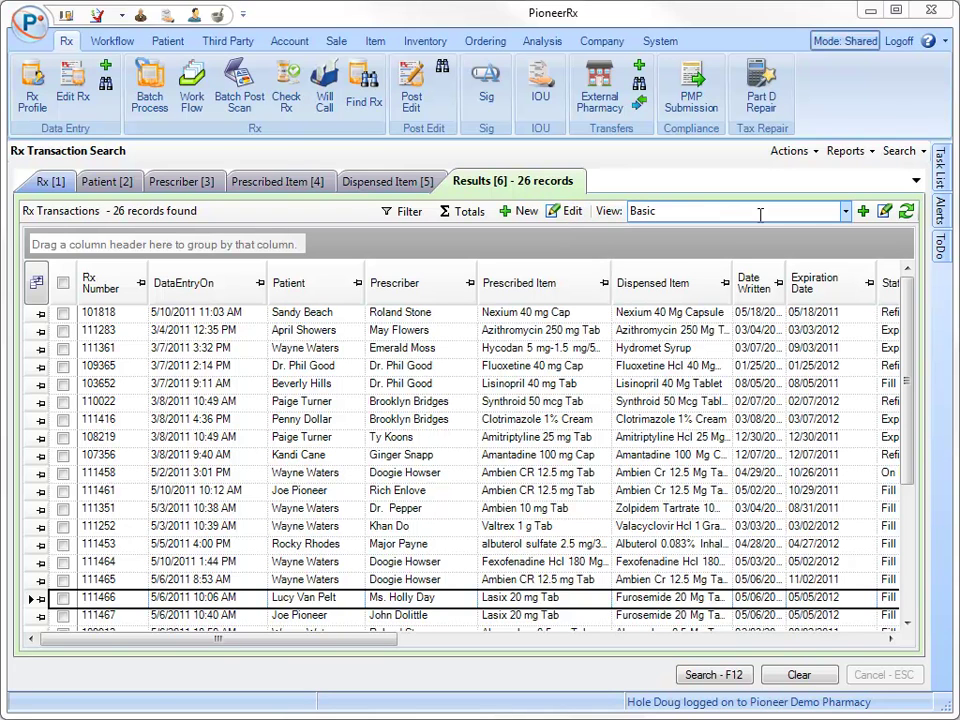
Select the Basic results view and reorder its columns, placing Prescriber after Rx Number and Dispensed Item before Patient
left_click(845, 212)
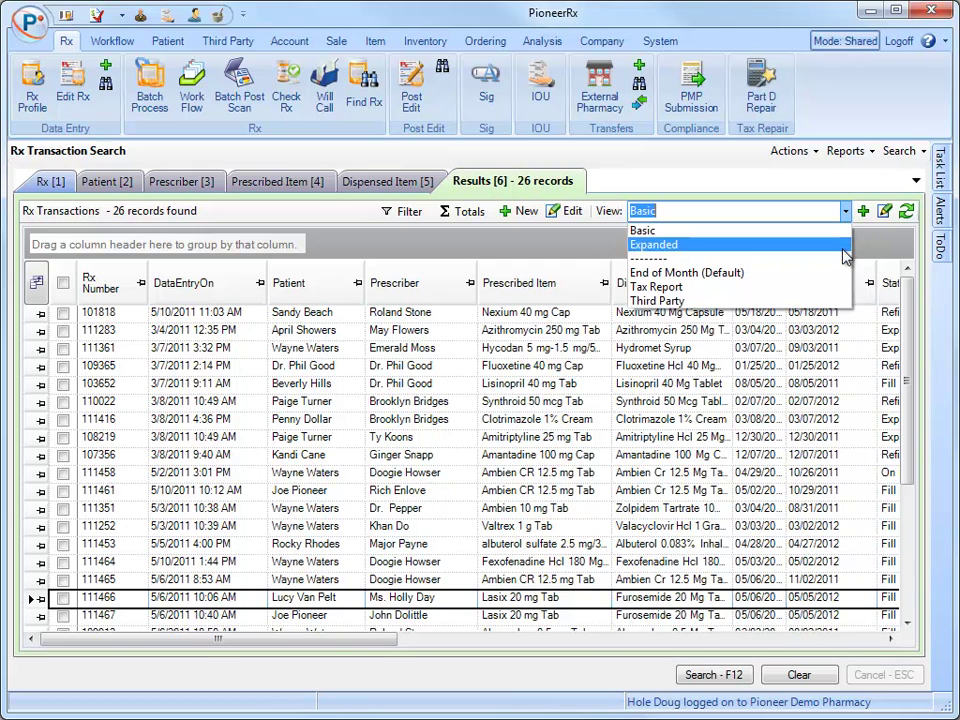
left_click(838, 232)
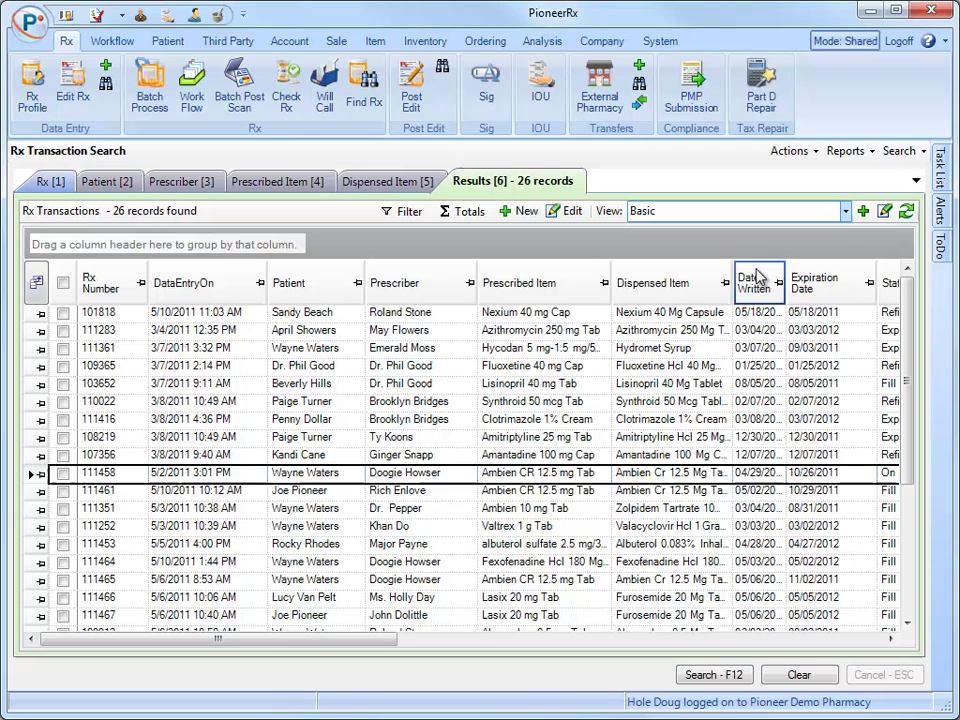
left_click_drag(697, 283, 542, 283)
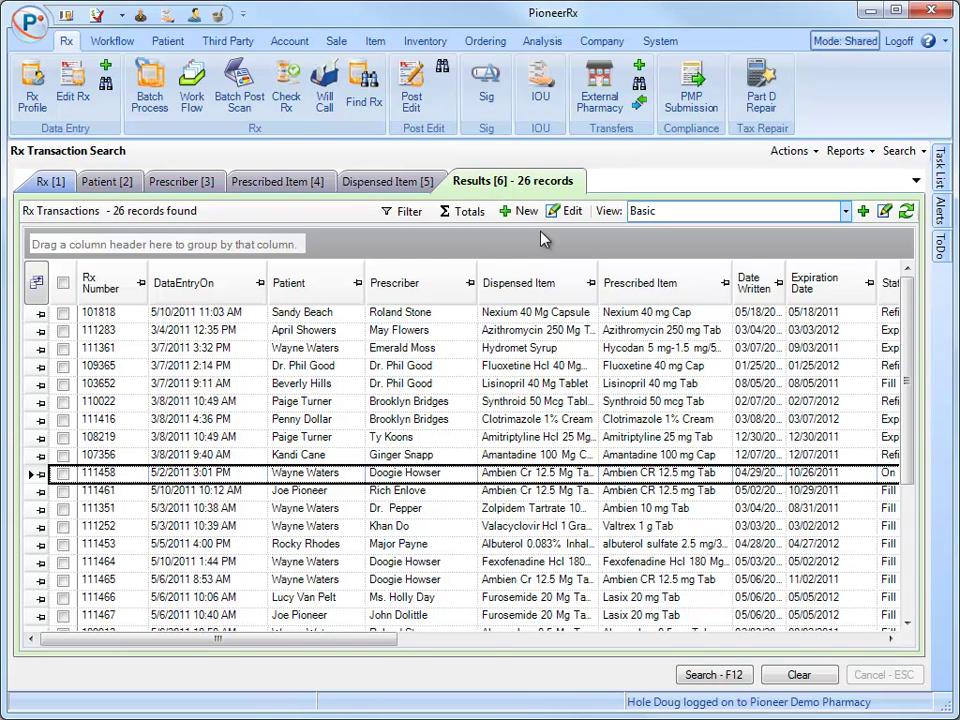
left_click_drag(320, 280, 200, 272)
left_click_drag(418, 279, 270, 282)
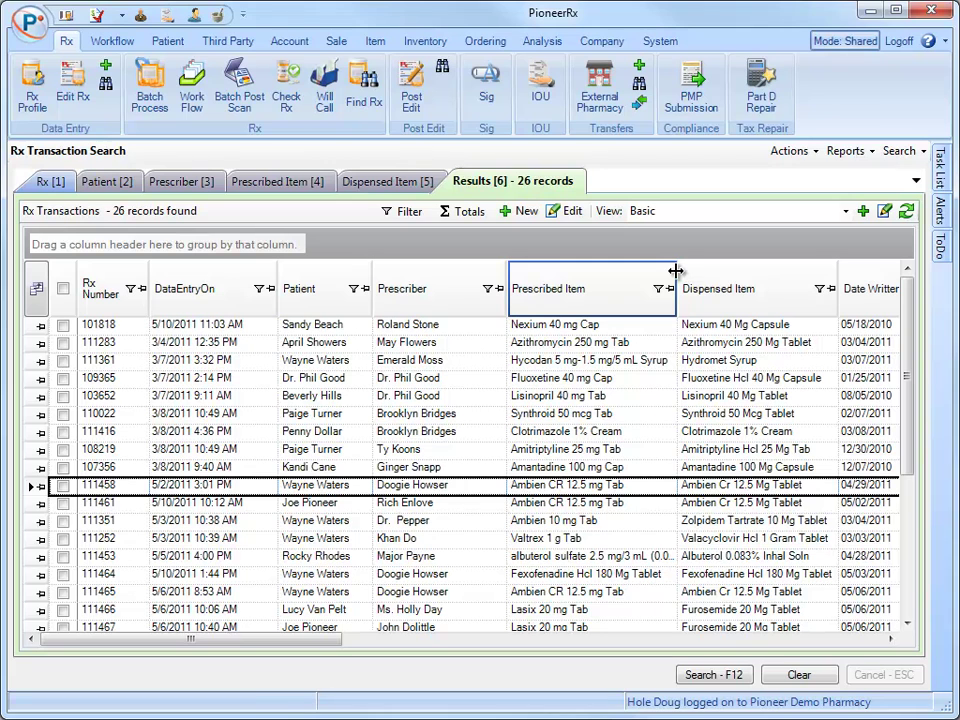
Narrow the Prescribed Item, Prescriber, Patient and DataEntryOn columns in the results grid
left_click_drag(676, 271, 676, 271)
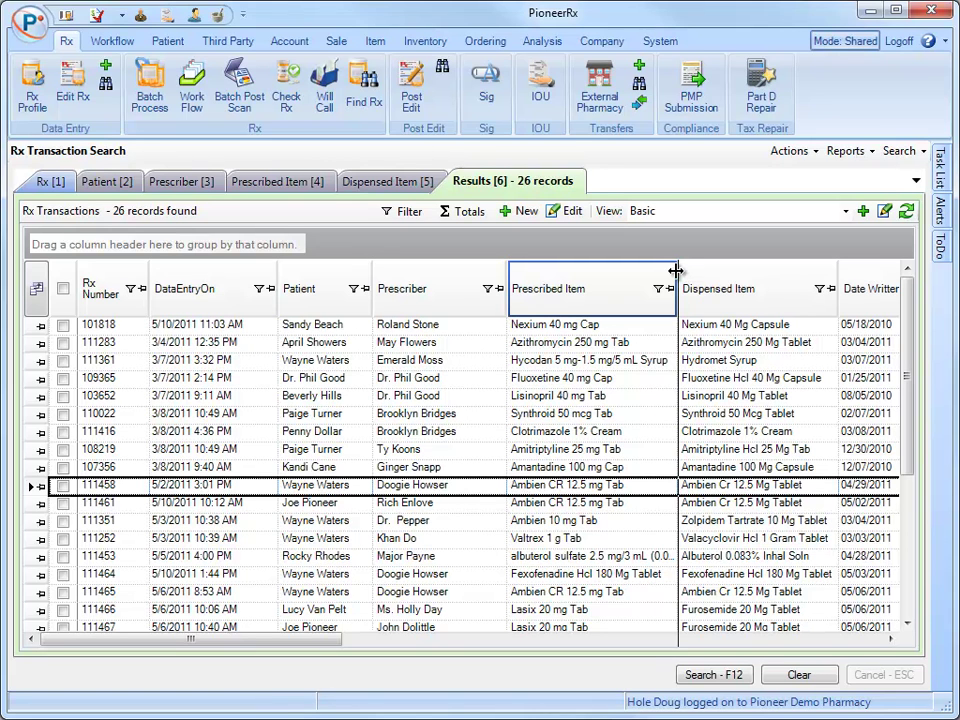
left_click_drag(676, 271, 637, 276)
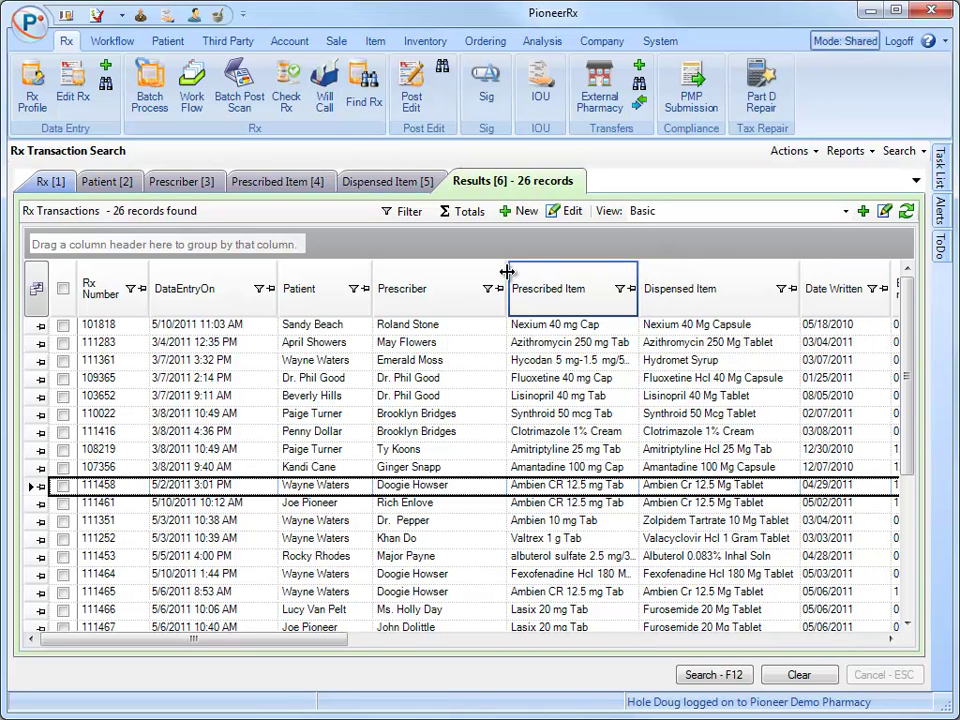
left_click_drag(507, 271, 466, 271)
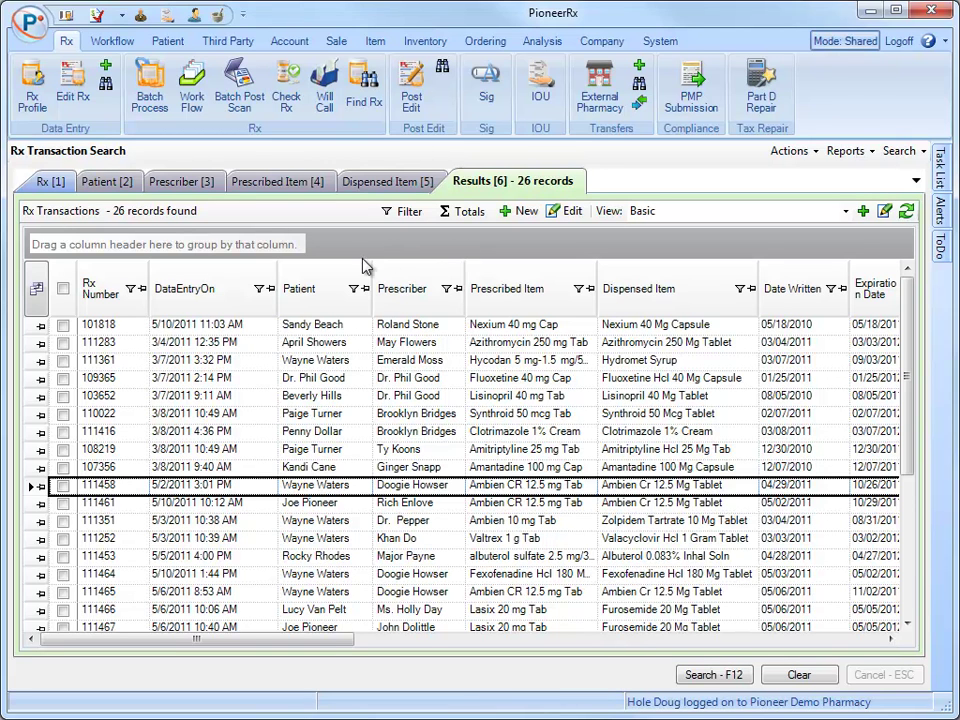
left_click_drag(371, 277, 353, 276)
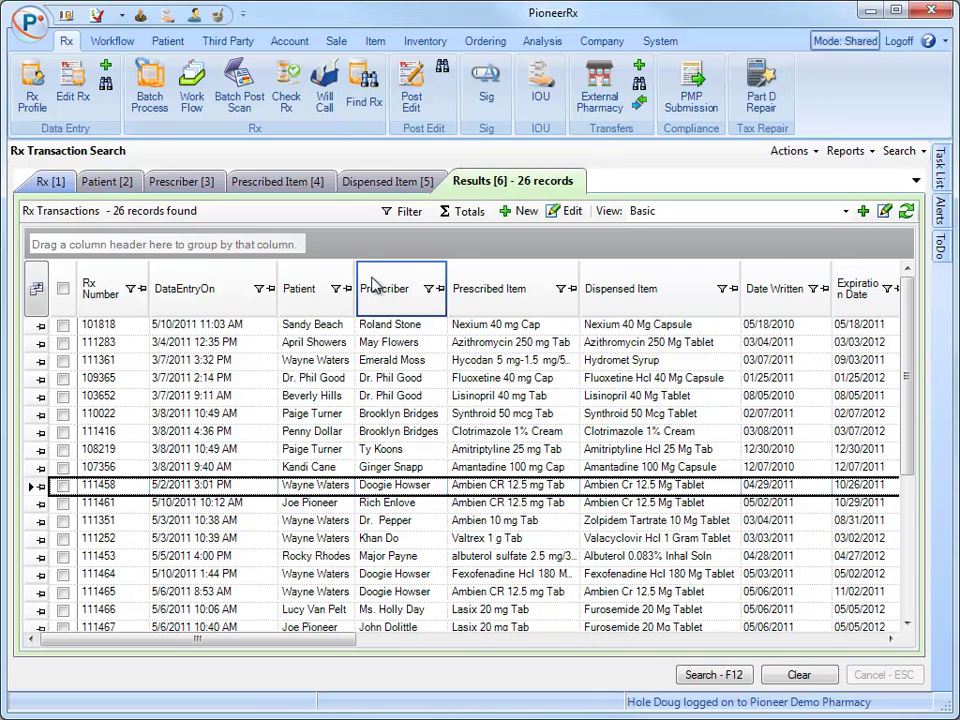
left_click_drag(279, 272, 271, 272)
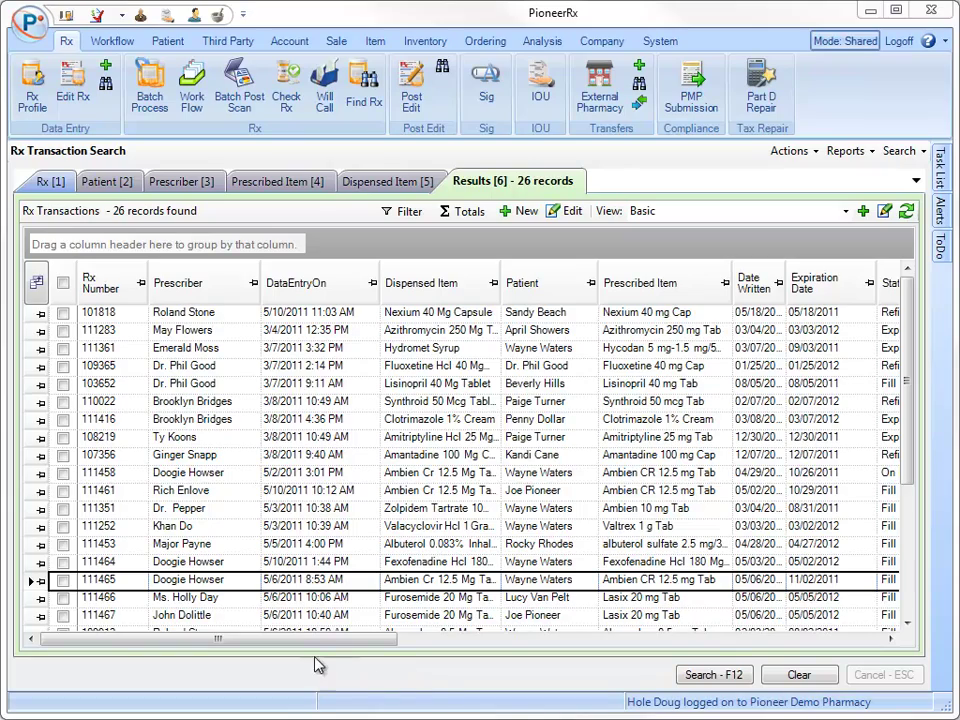
Pin the Patient and Rx Number columns and the first record's row in the results grid
left_click_drag(317, 649, 285, 660)
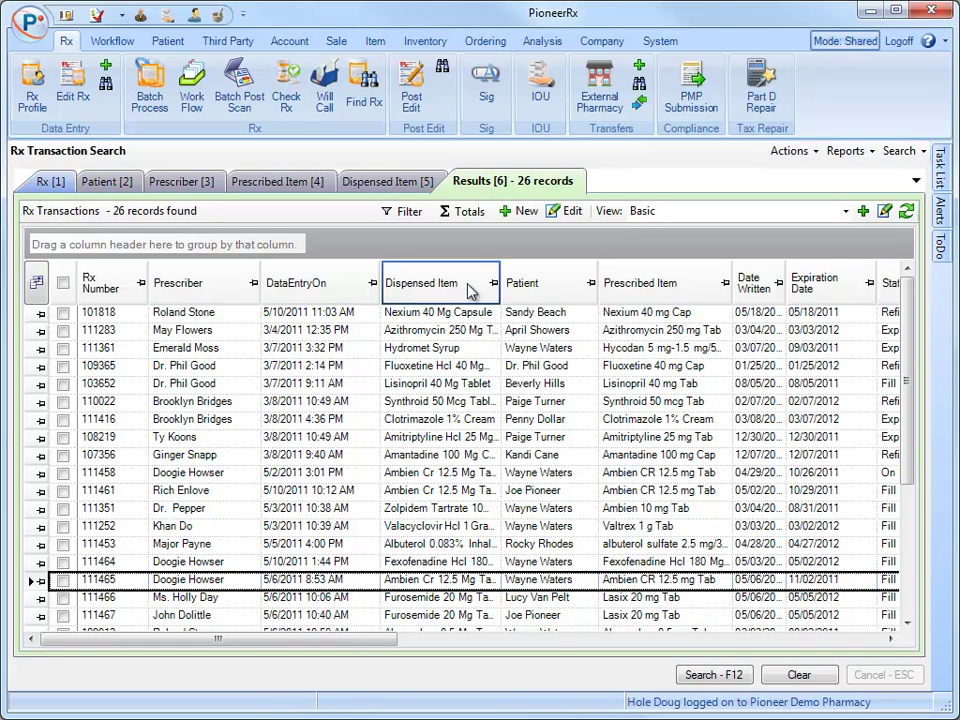
left_click(591, 284)
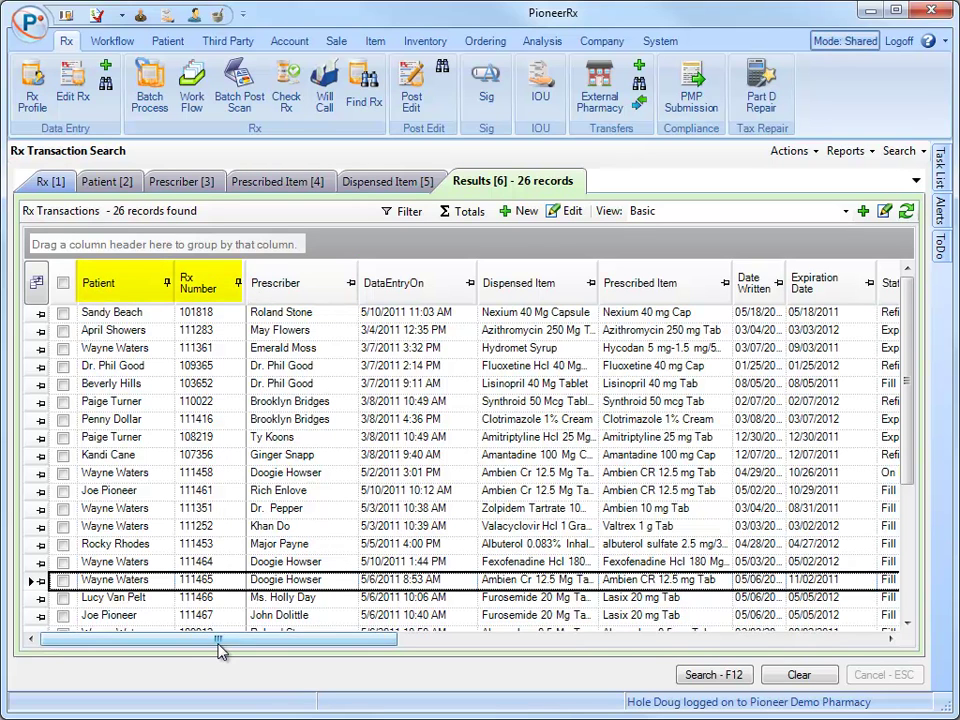
left_click_drag(220, 648, 372, 662)
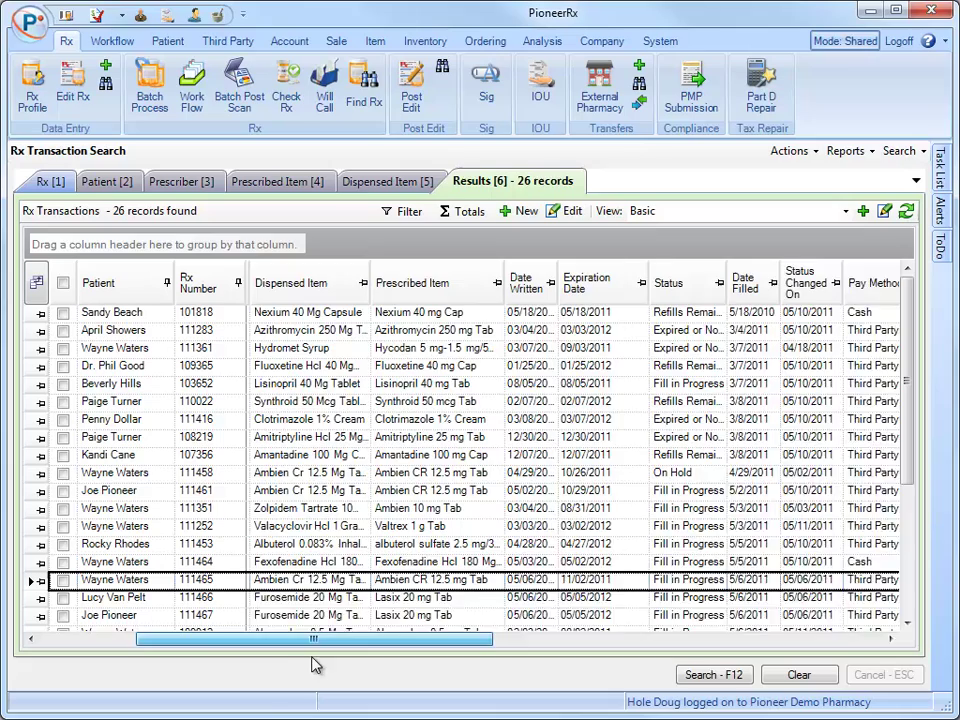
left_click_drag(316, 665, 204, 669)
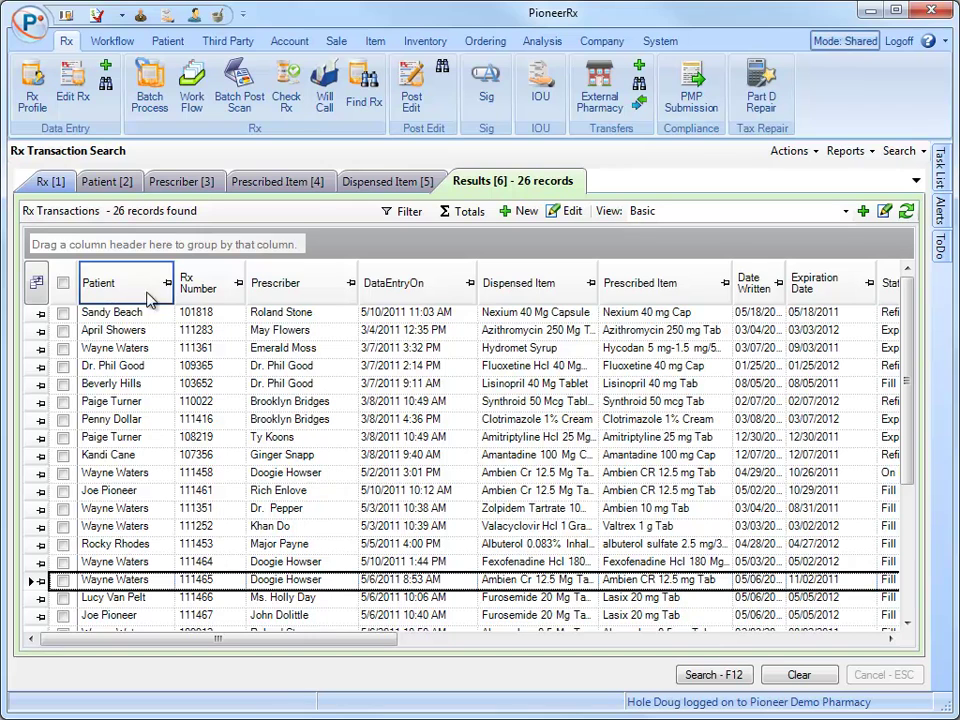
left_click(40, 316)
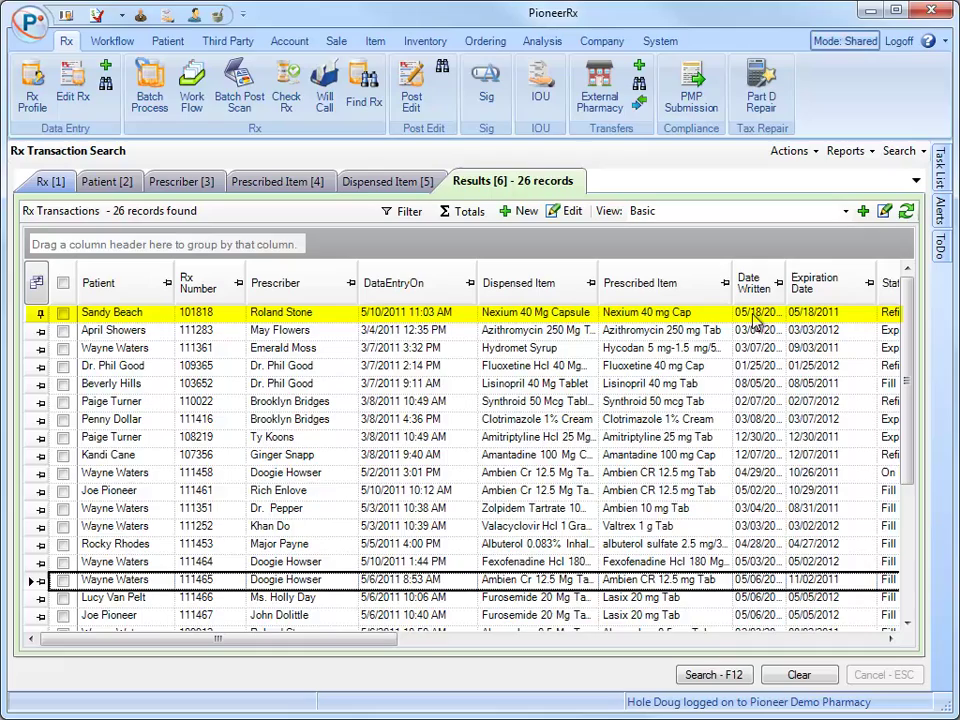
mouse_move(908, 313)
left_mouse_down()
mouse_move(906, 444)
mouse_move(904, 300)
left_mouse_up()
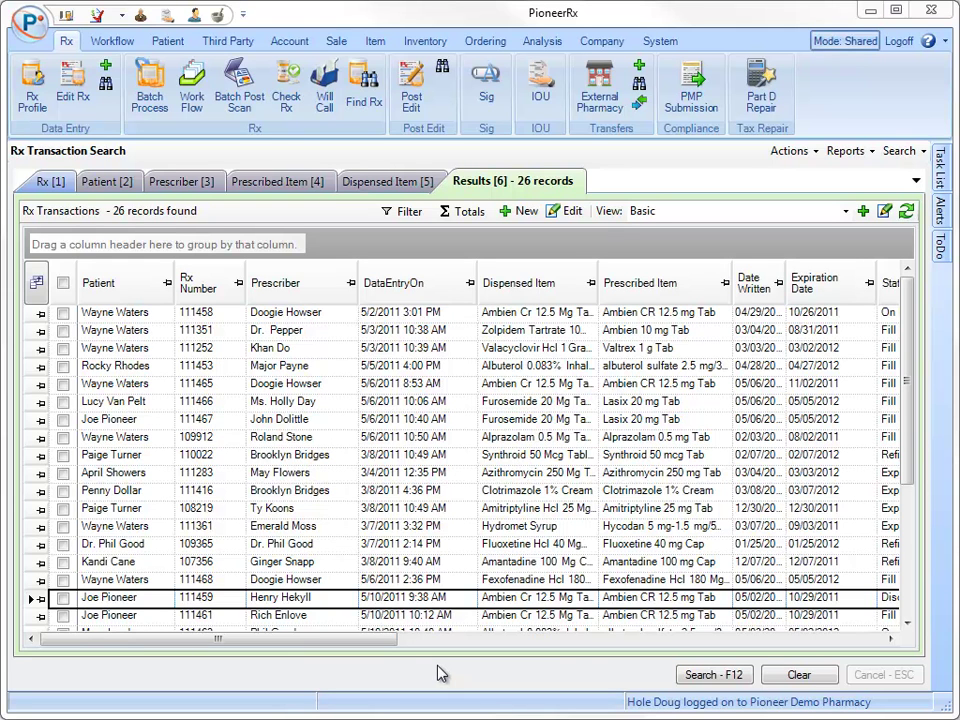
Sort the results by Prescriber ascending and descending, and re-sort them ascending by Patient with Rx Number as the secondary key
left_click(319, 284)
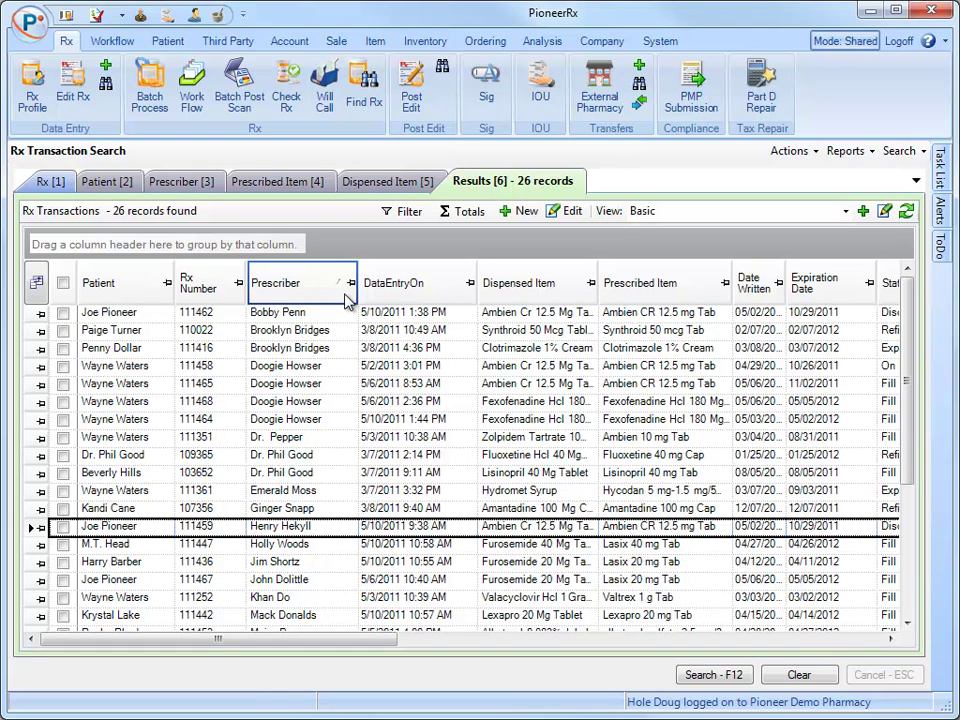
left_click(345, 296)
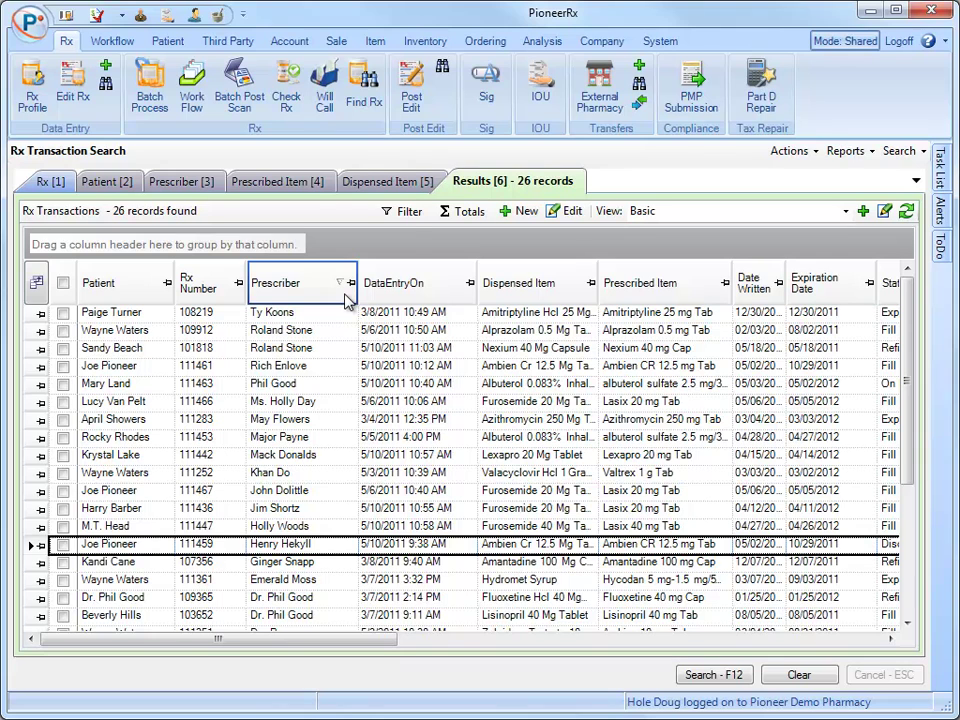
left_click(127, 284)
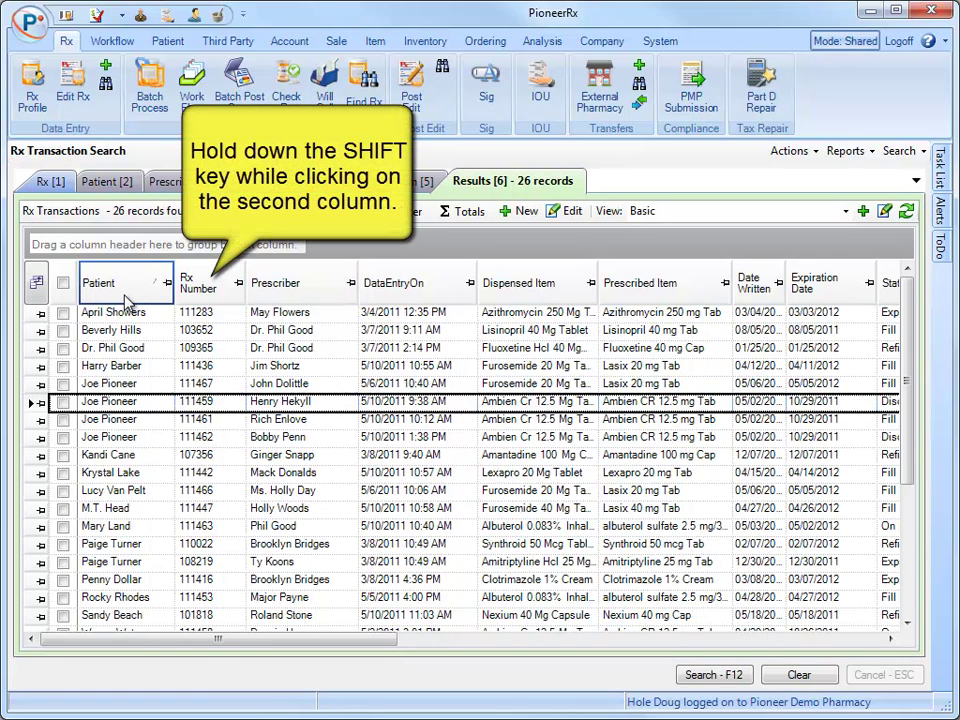
left_click(222, 292, "shift")
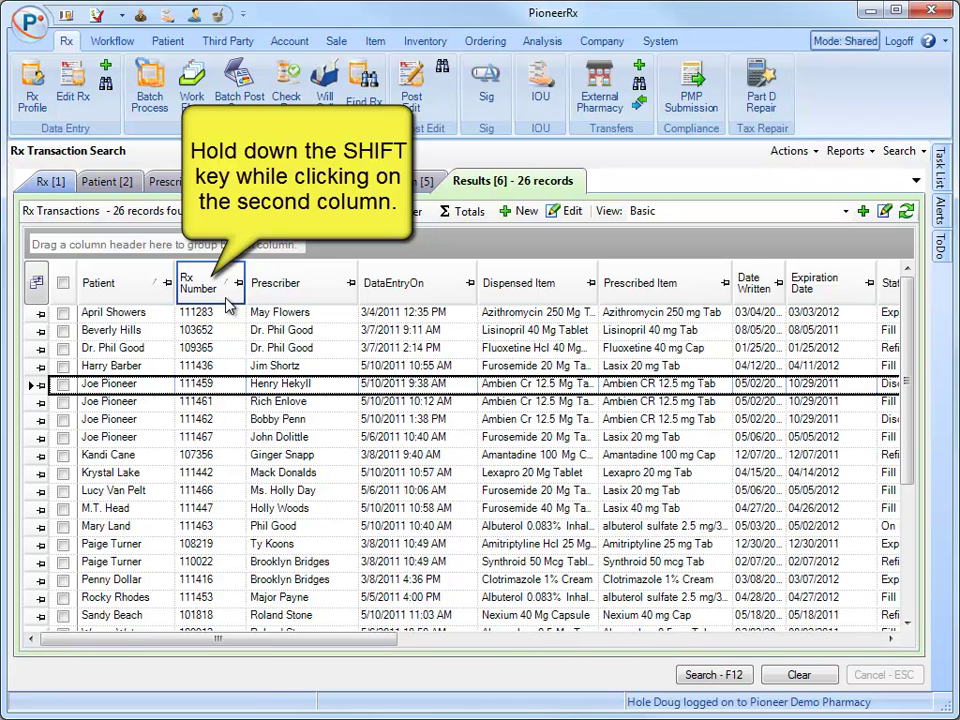